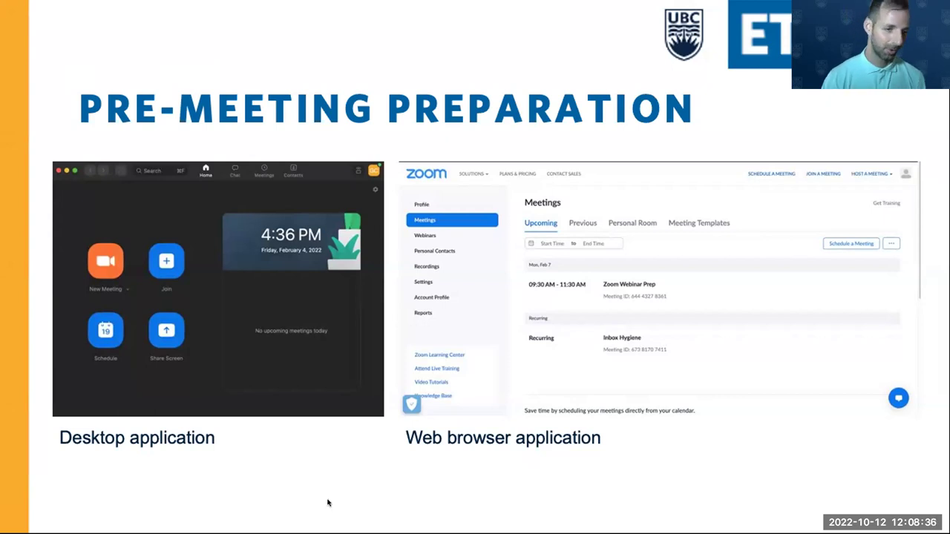
# Switch from the Pre-Meeting Preparation slide to the Zoom web portal Profile page.
pyautogui.hotkey('alt', 'Tab')
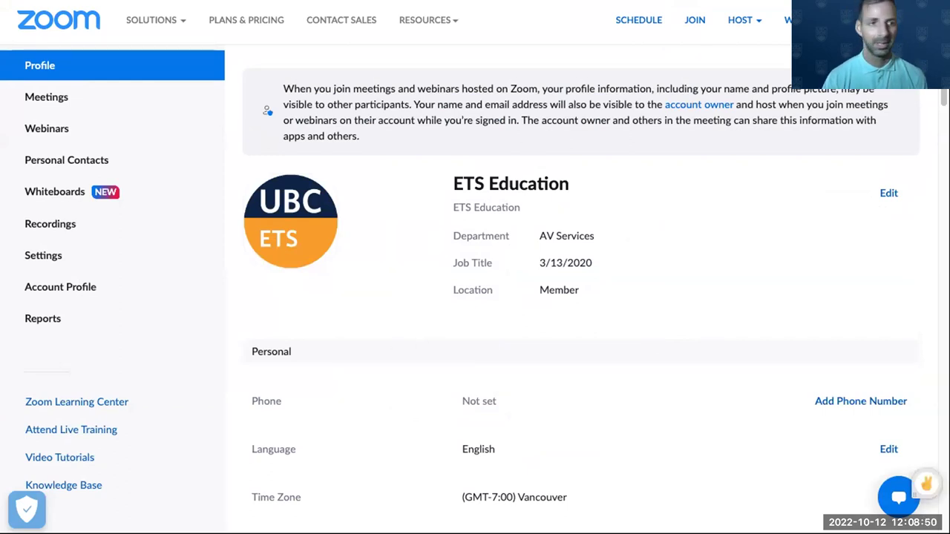
# Go to Settings to show the Meeting tab's Security options, including Waiting Room.
pyautogui.click(32, 254)
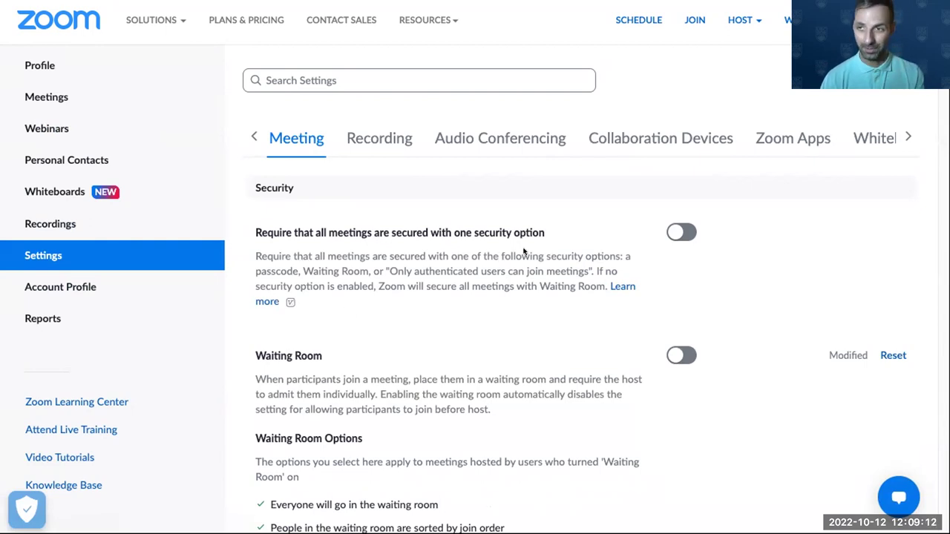
pyautogui.scroll(-2, 538, 249)
pyautogui.scroll(-15, 538, 250)
pyautogui.scroll(-20, 532, 285)
pyautogui.scroll(-20, 532, 296)
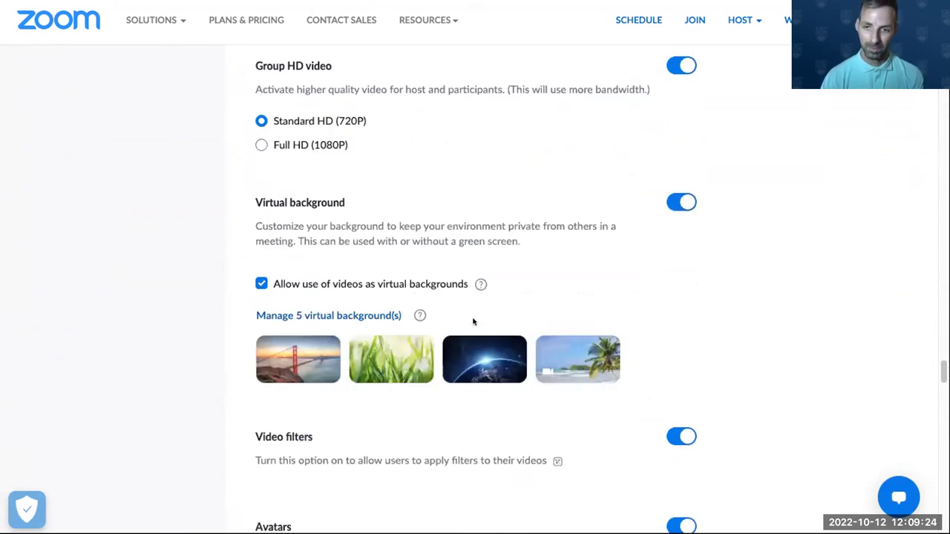
pyautogui.scroll(20, 523, 319)
pyautogui.scroll(10, 519, 324)
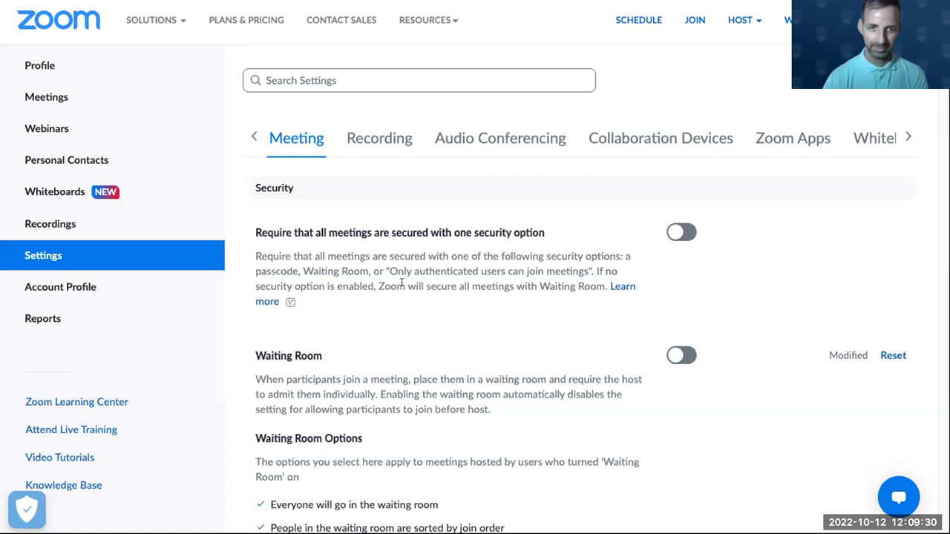
pyautogui.click(120, 250)
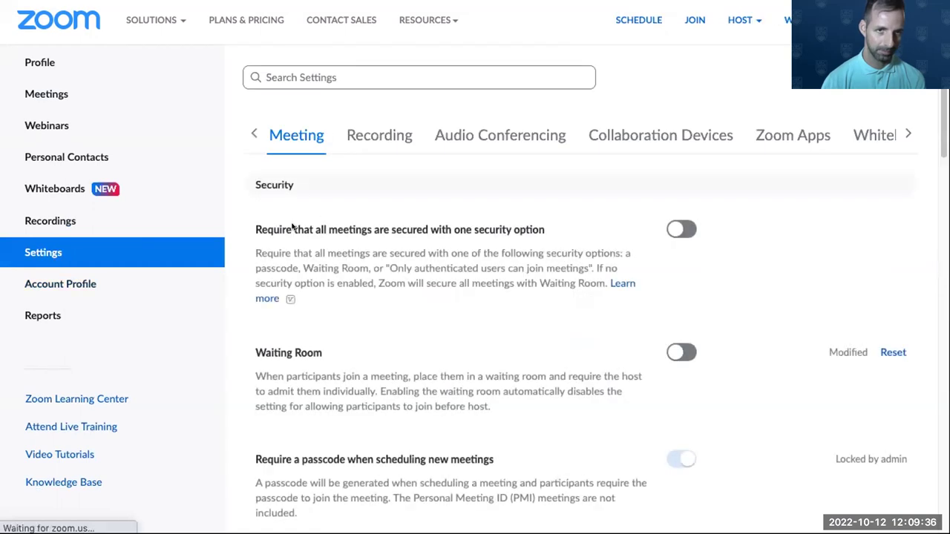
pyautogui.scroll(-1, 326, 252)
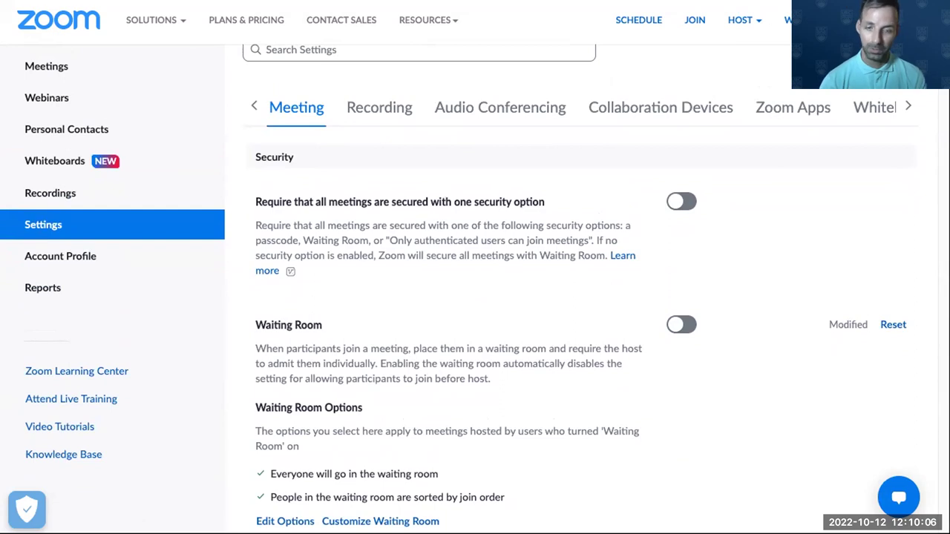
pyautogui.scroll(-1, 668, 406)
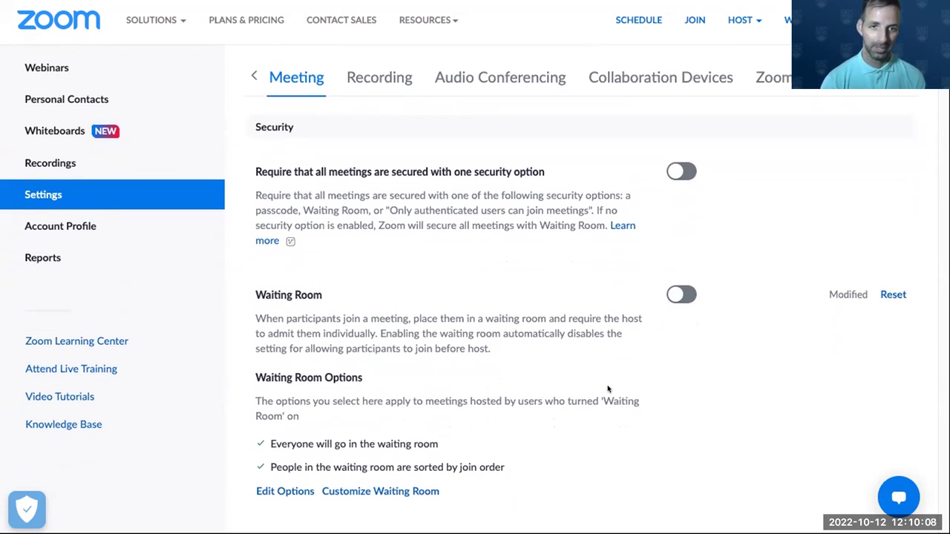
pyautogui.click(674, 298)
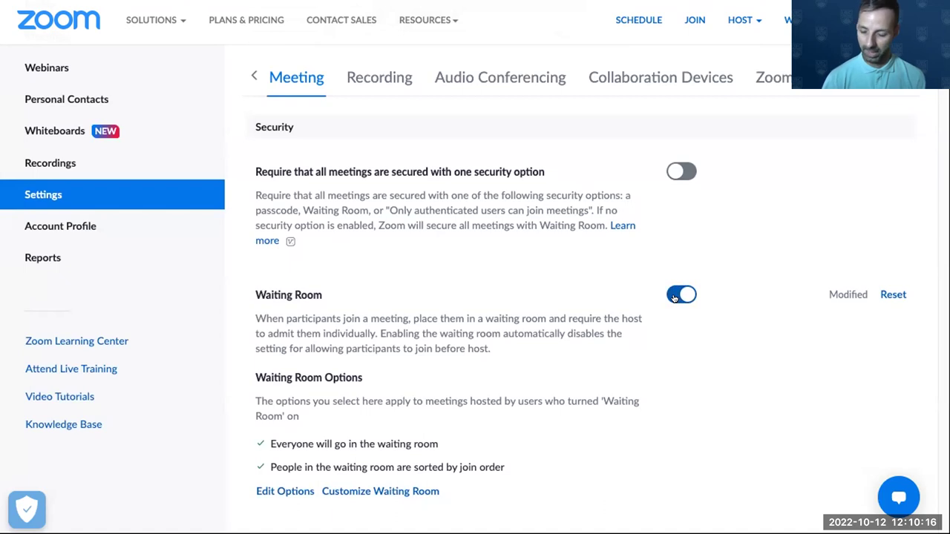
pyautogui.click(674, 297)
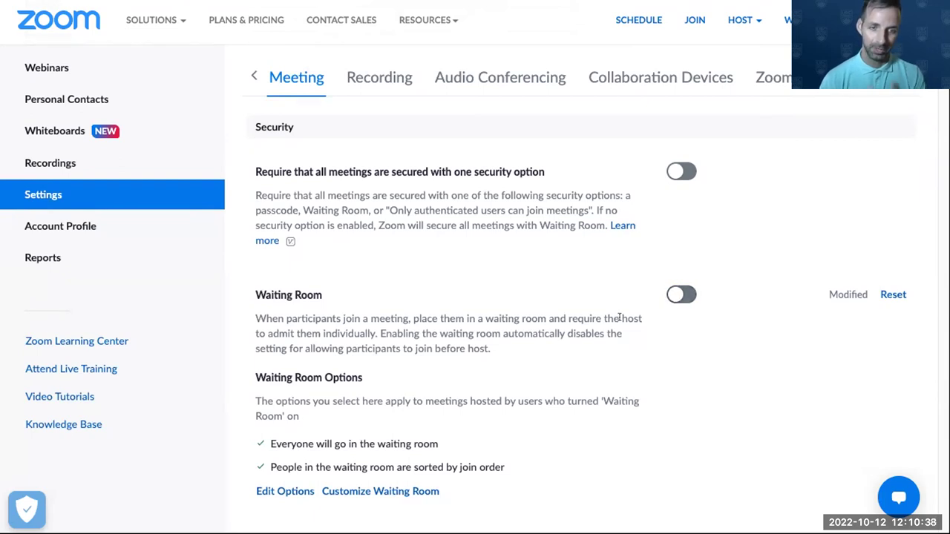
pyautogui.scroll(-2, 620, 321)
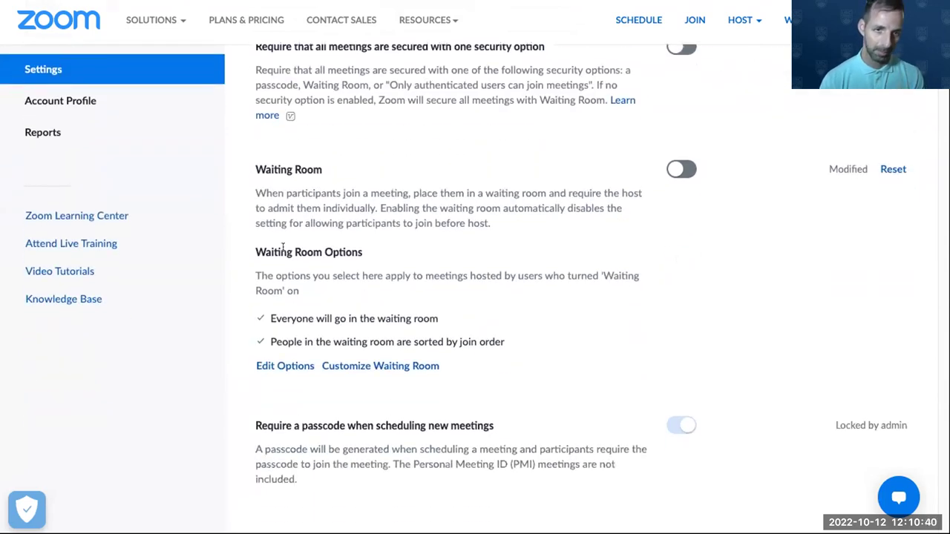
# Point out the Waiting Room Options heading, then bring up its Edit Options dialog.
pyautogui.moveTo(265, 251); pyautogui.dragTo(517, 333)
pyautogui.click(517, 333)
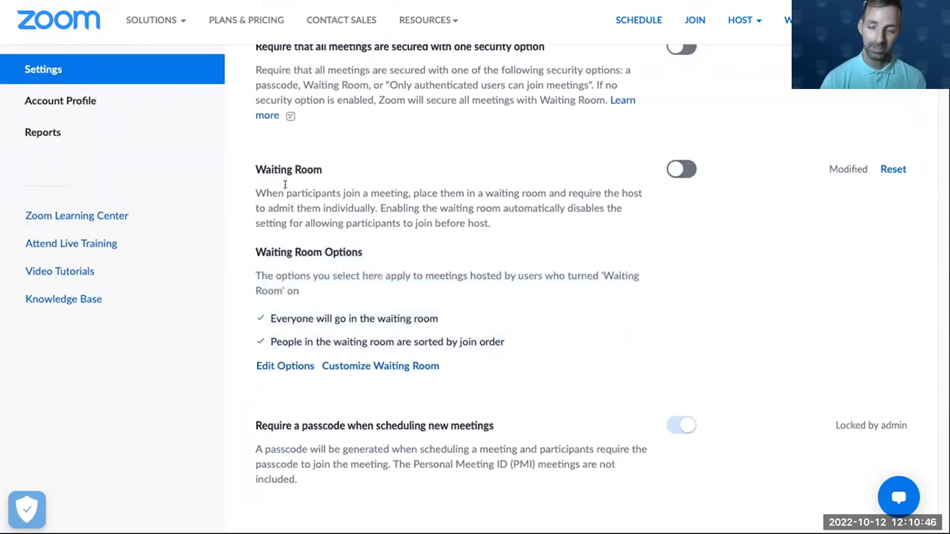
pyautogui.moveTo(256, 250); pyautogui.dragTo(340, 252)
pyautogui.click(339, 252)
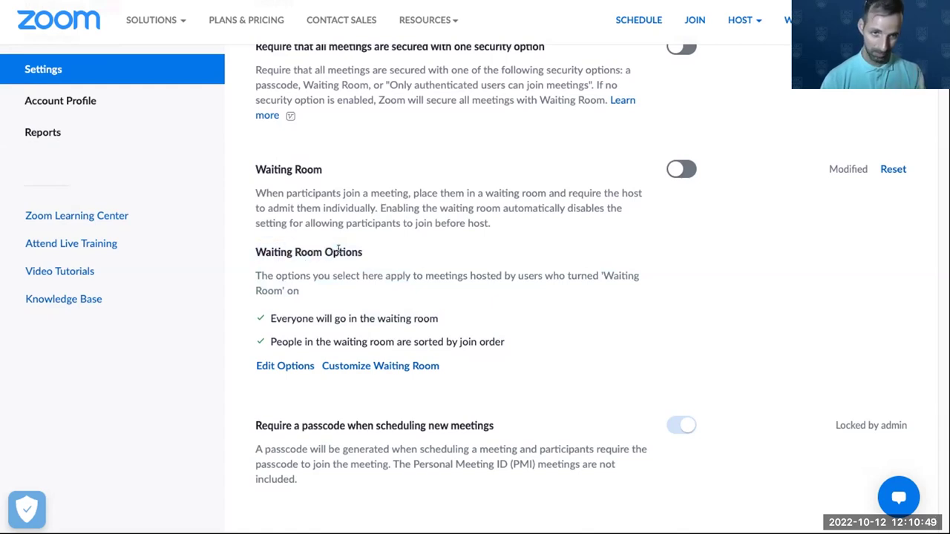
pyautogui.click(271, 362)
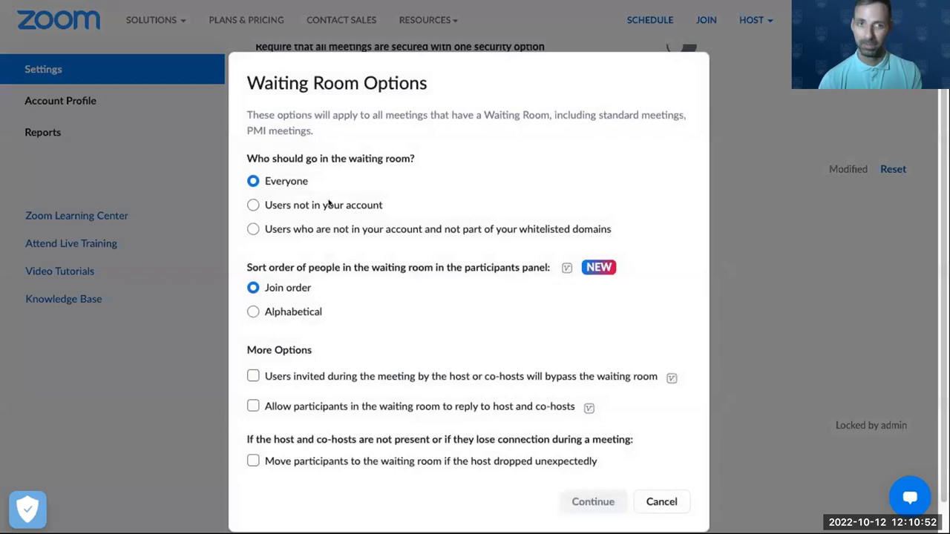
# Review who waits (Everyone) and join-order sorting, then cancel the Waiting Room Options dialog.
pyautogui.moveTo(259, 153); pyautogui.dragTo(502, 159)
pyautogui.click(438, 156)
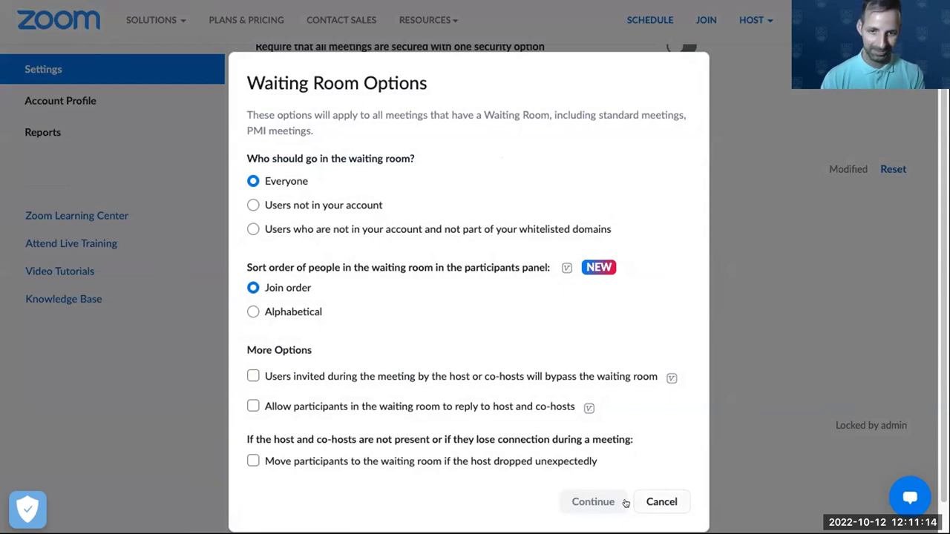
pyautogui.click(655, 501)
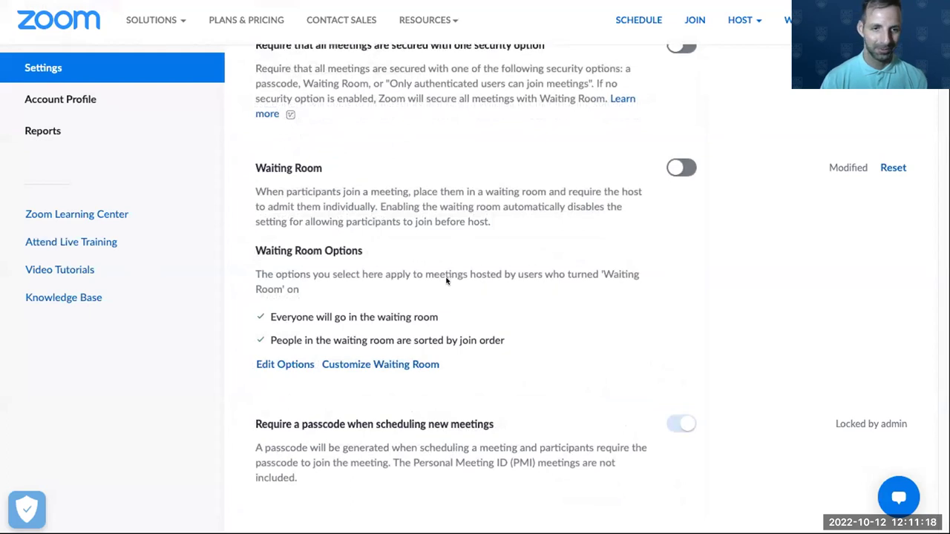
# Show the Schedule Meeting settings: host and participant video off, Telephone and Computer Audio.
pyautogui.scroll(-2, 447, 281)
pyautogui.scroll(-2, 449, 290)
pyautogui.scroll(6, 451, 295)
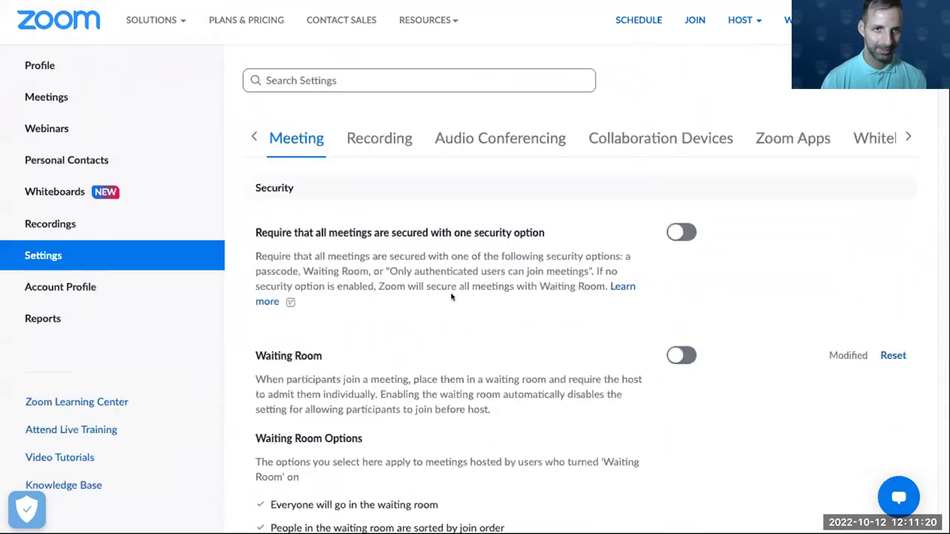
pyautogui.scroll(-1, 445, 304)
pyautogui.scroll(-1, 394, 223)
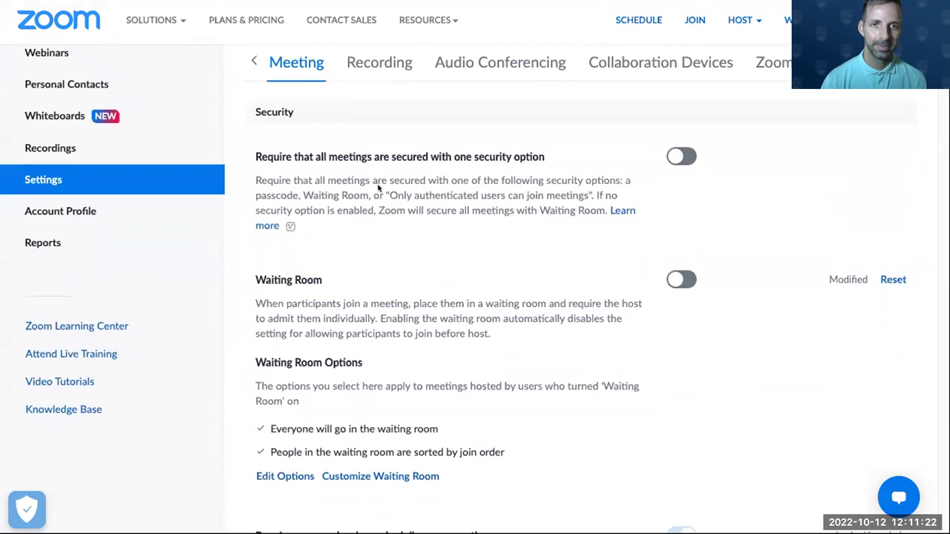
pyautogui.scroll(-4, 374, 386)
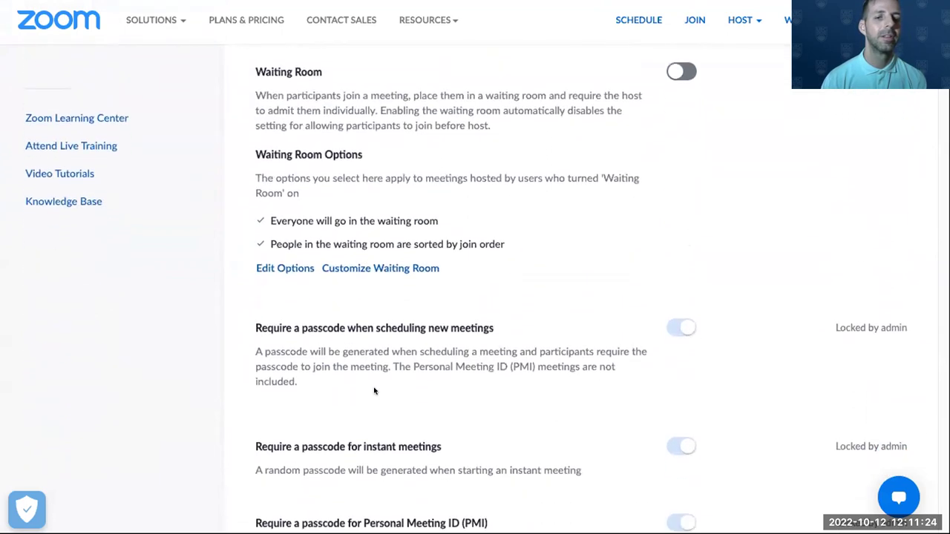
pyautogui.scroll(2, 375, 394)
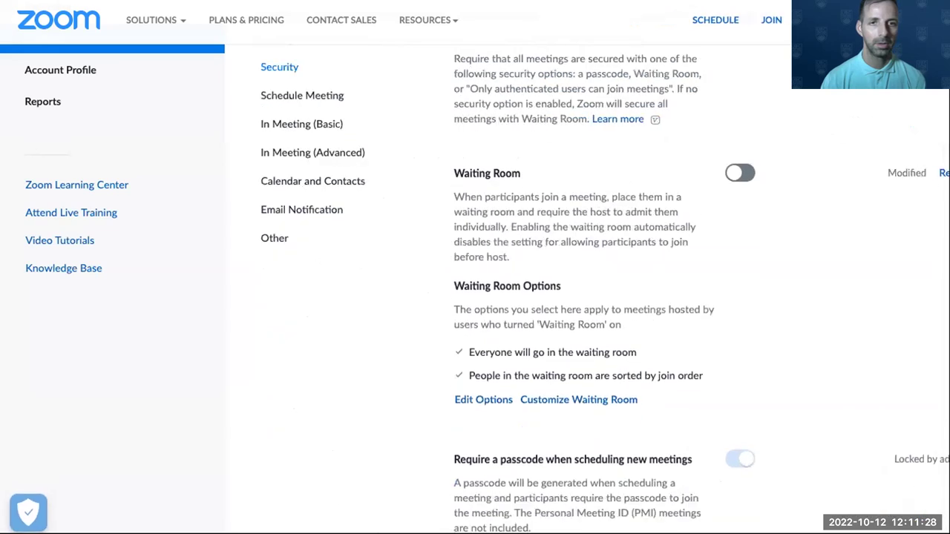
pyautogui.scroll(3, 645, 390)
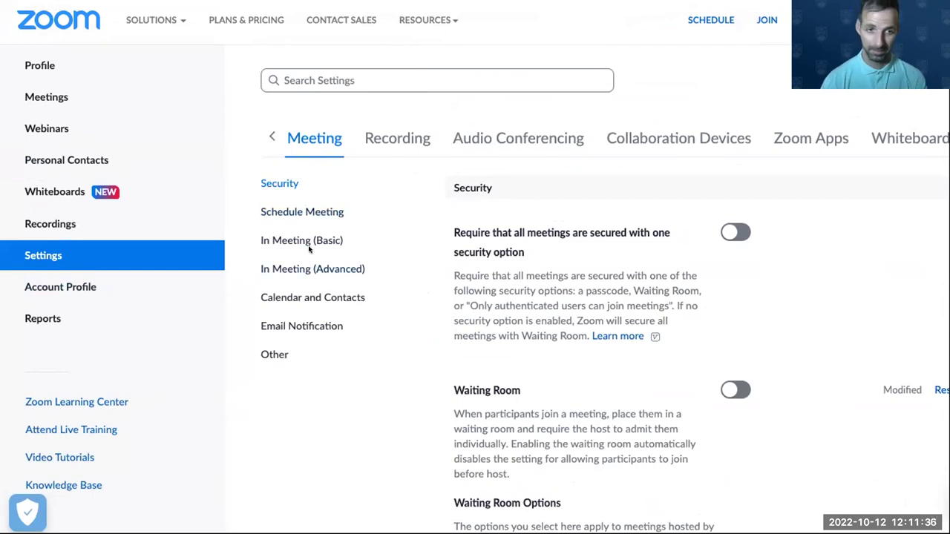
pyautogui.click(308, 212)
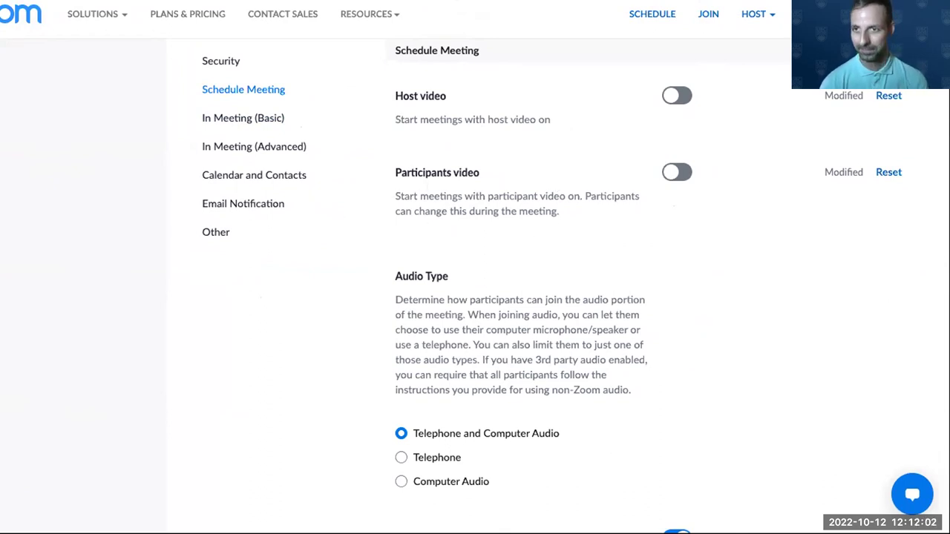
pyautogui.scroll(-3, 490, 274)
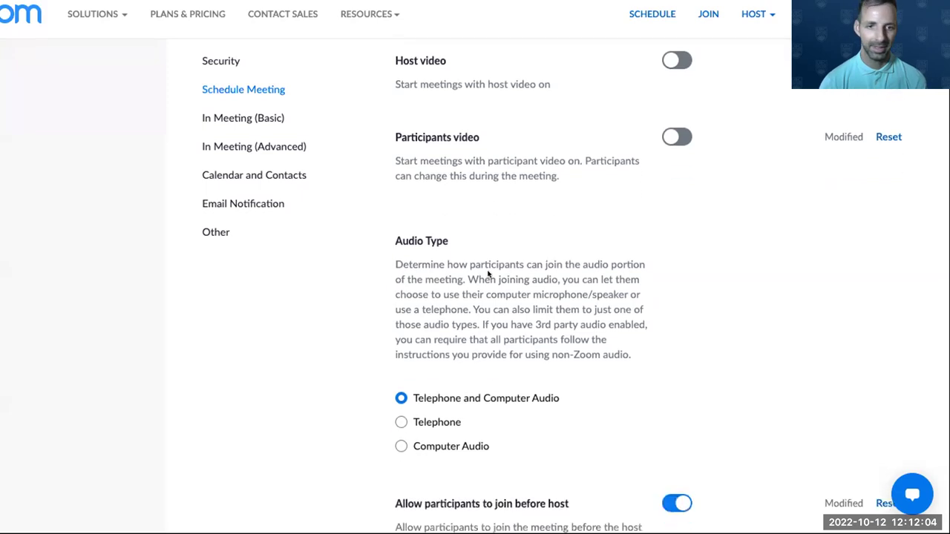
pyautogui.scroll(-8, 497, 284)
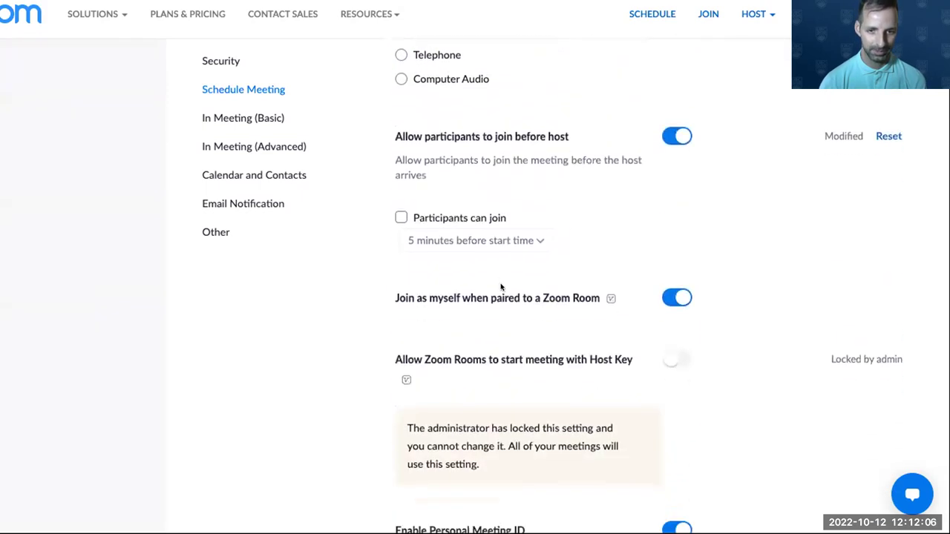
pyautogui.scroll(-1, 500, 287)
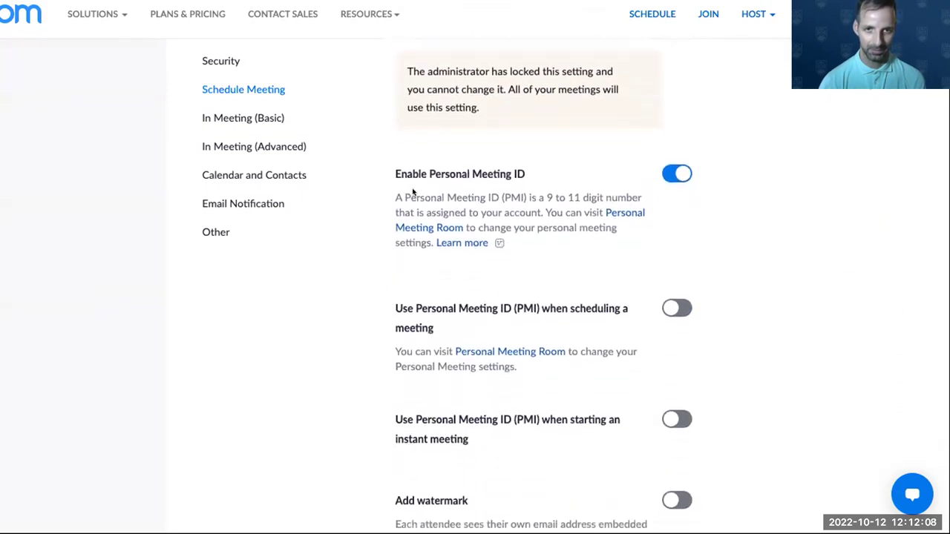